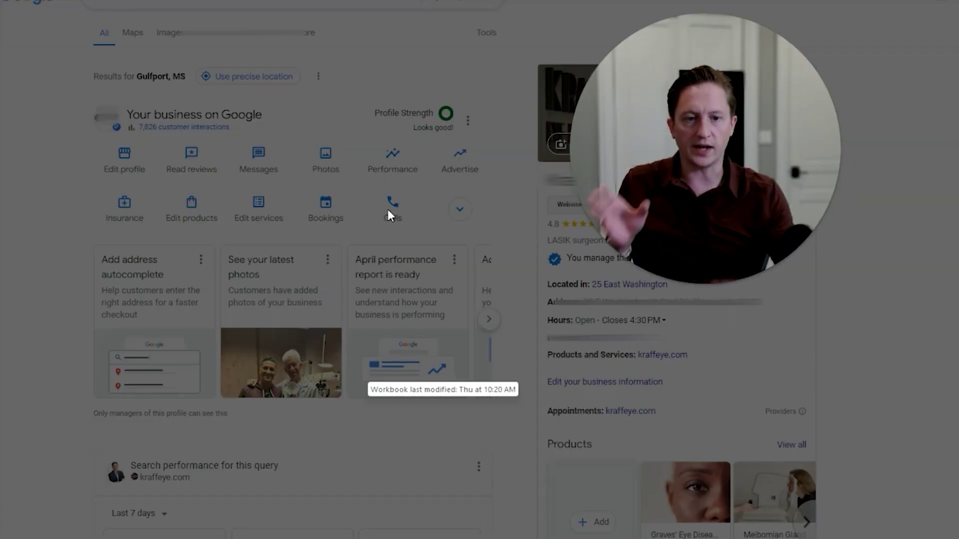
# Review the Dec 2023–May 2024 call history (1,887 answered, 26 missed), then open the call performance report.
pyautogui.click(388, 213)
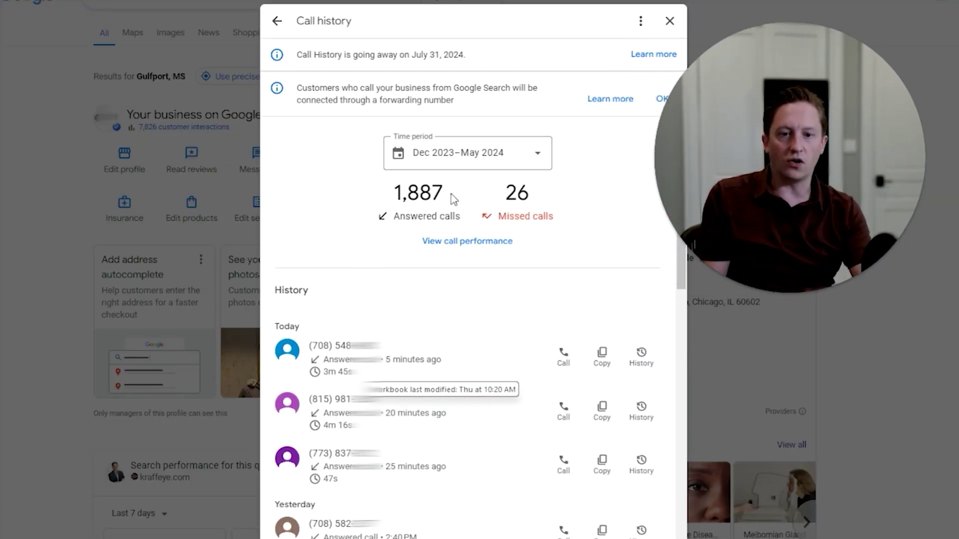
pyautogui.scroll(-1, 464, 350)
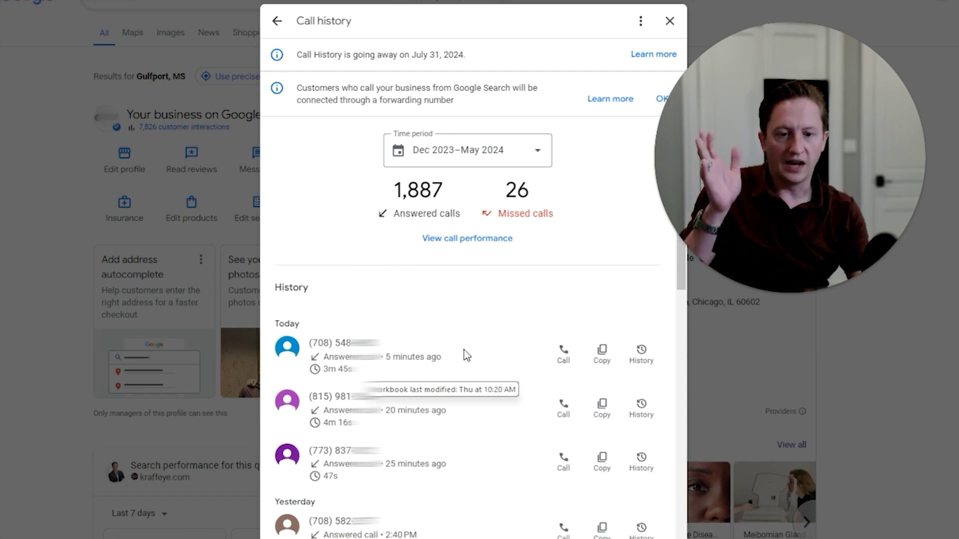
pyautogui.scroll(-4, 464, 349)
pyautogui.scroll(-2, 456, 411)
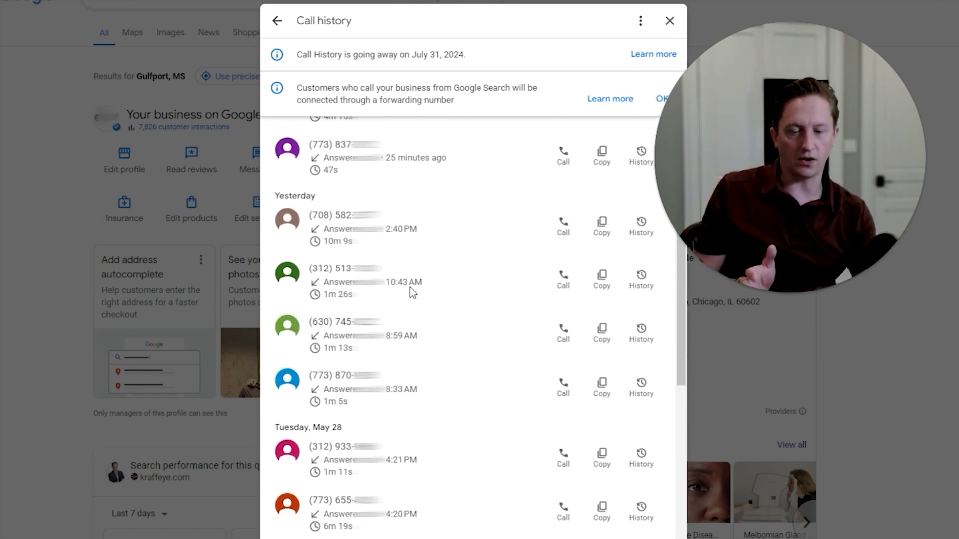
pyautogui.scroll(-3, 386, 349)
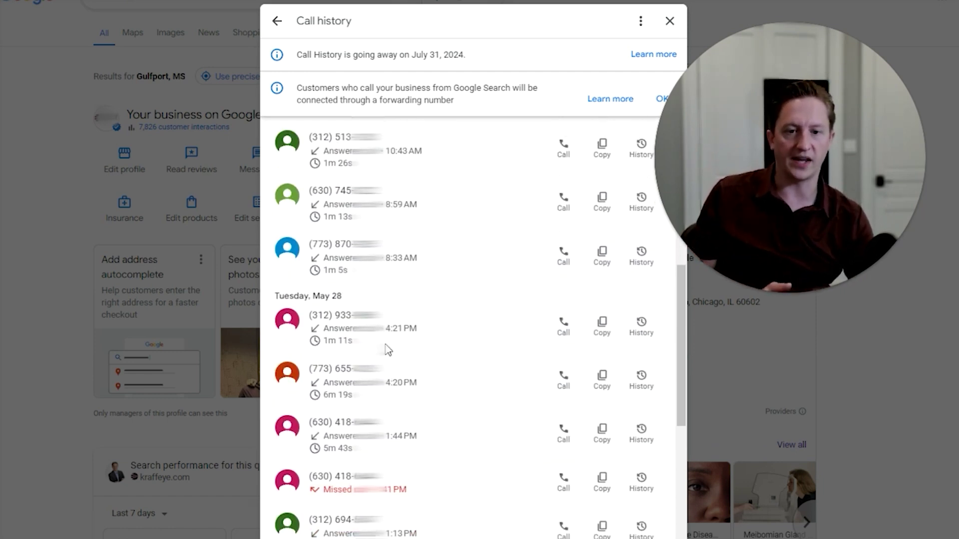
pyautogui.scroll(10, 388, 350)
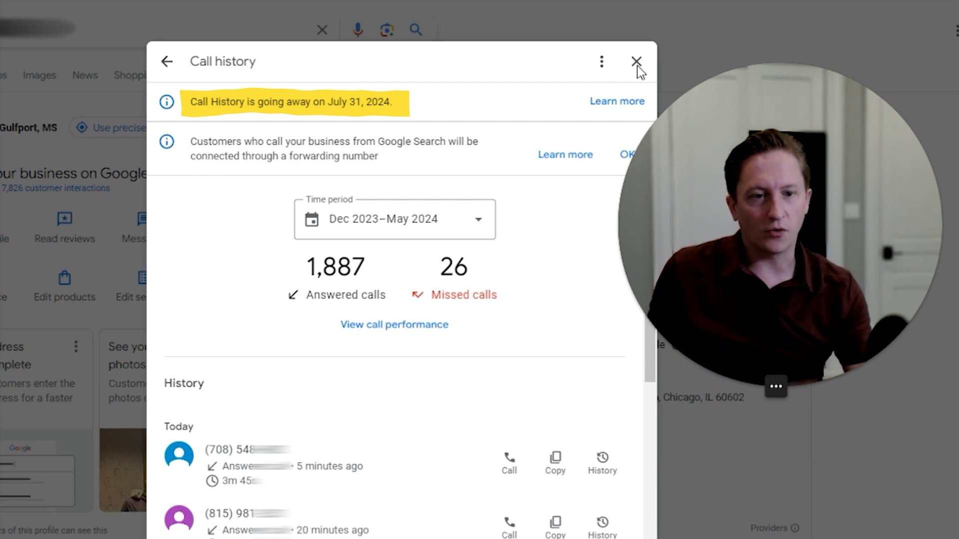
pyautogui.click(364, 325)
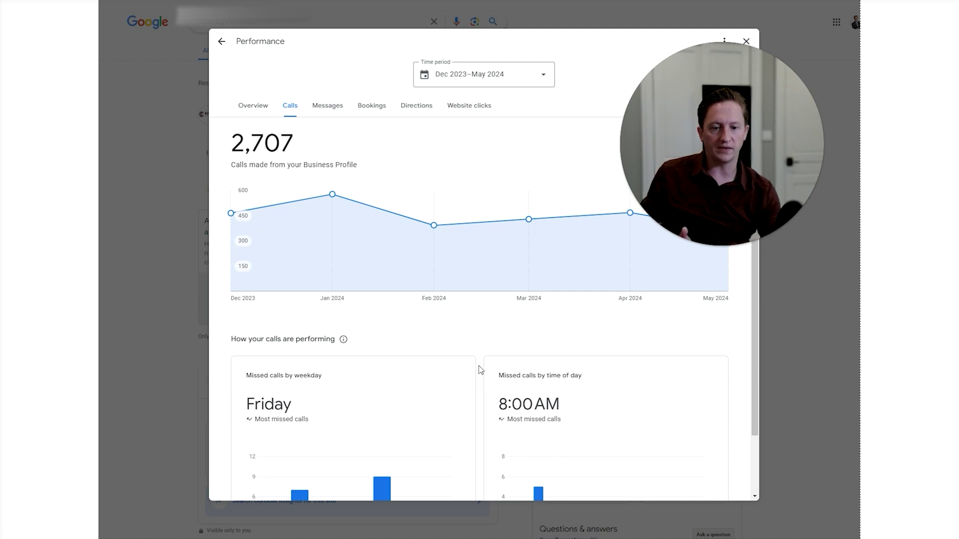
# Browse the call performance charts showing 2,707 calls, with missed calls peaking Fridays at 8:00 AM.
pyautogui.scroll(-2, 480, 370)
pyautogui.scroll(2, 277, 373)
pyautogui.scroll(-2, 300, 373)
pyautogui.scroll(2, 588, 358)
pyautogui.scroll(1, 587, 358)
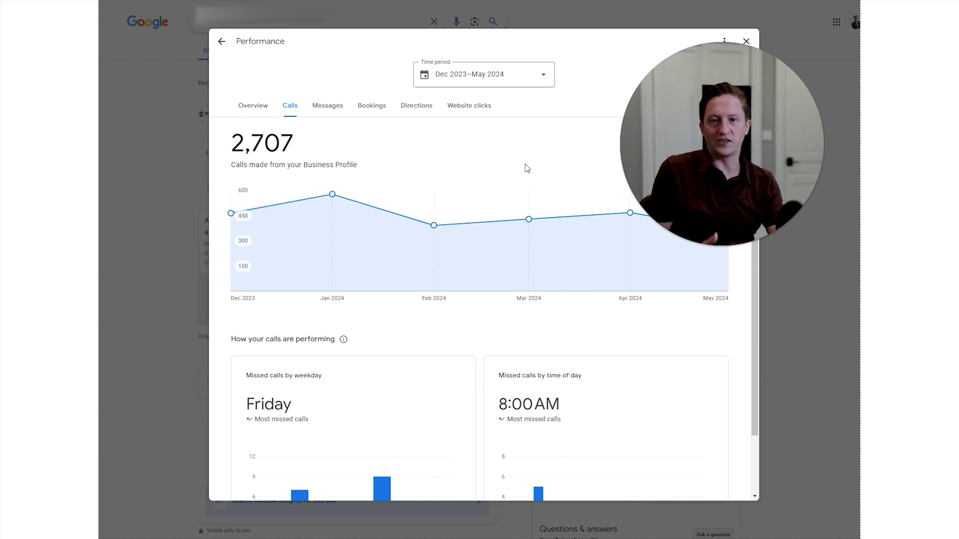
pyautogui.moveTo(726, 161); pyautogui.dragTo(713, 165)
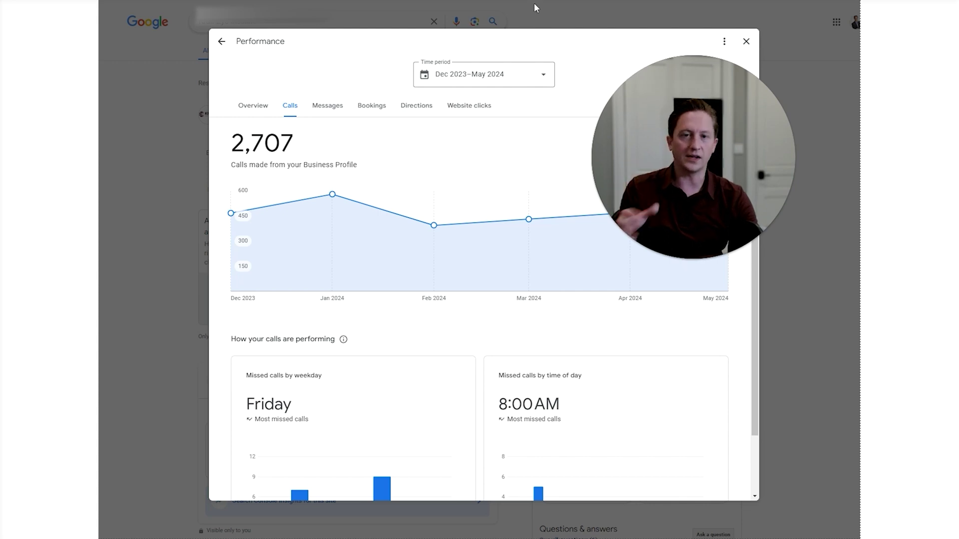
# Close the report and search 'plumber new orleans louisiana' in a new tab, browsing the results.
pyautogui.click(746, 42)
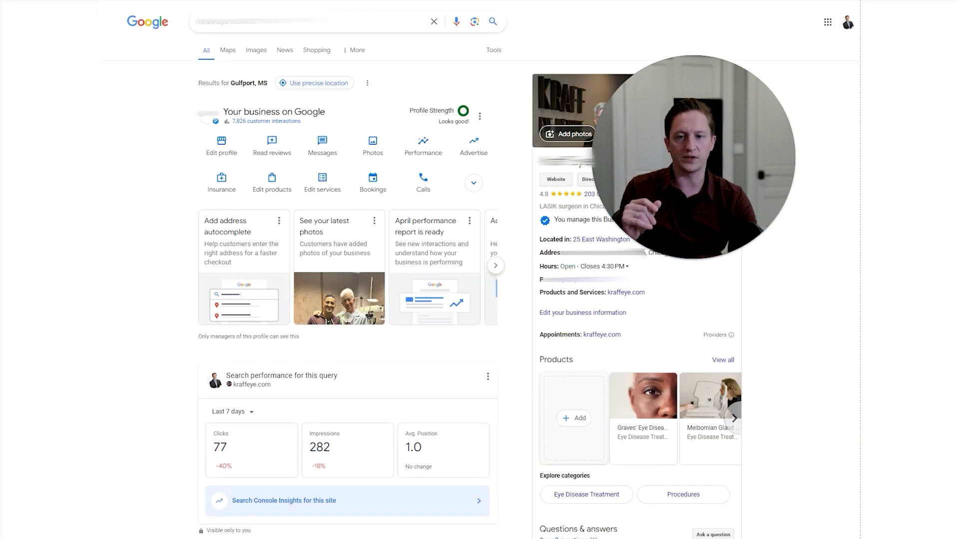
pyautogui.hotkey('ctrl', 't')
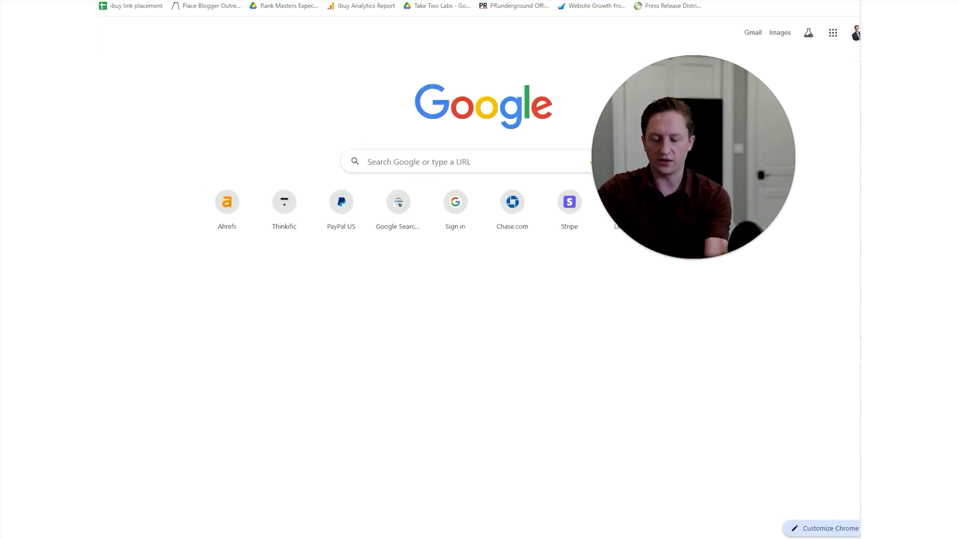
pyautogui.write('plumber new')
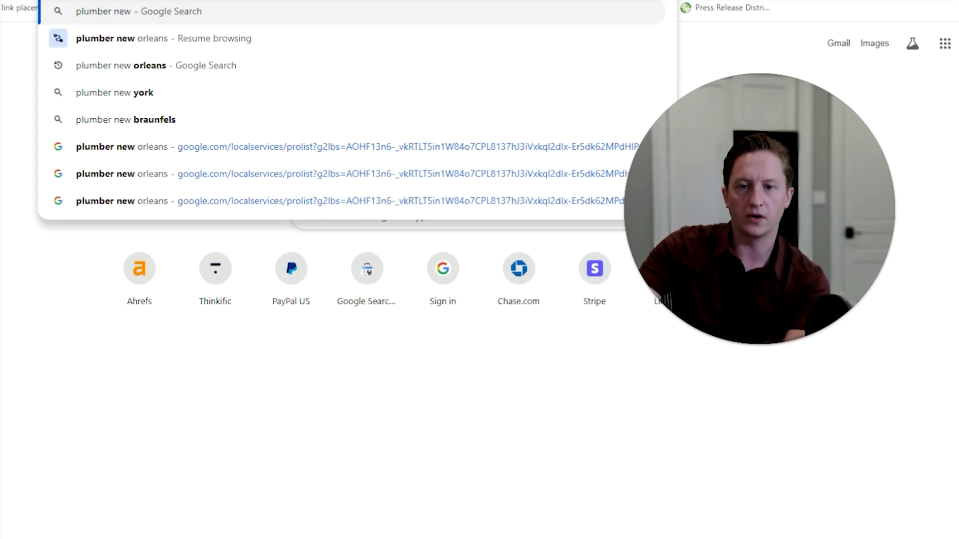
pyautogui.write(' orleans louisi')
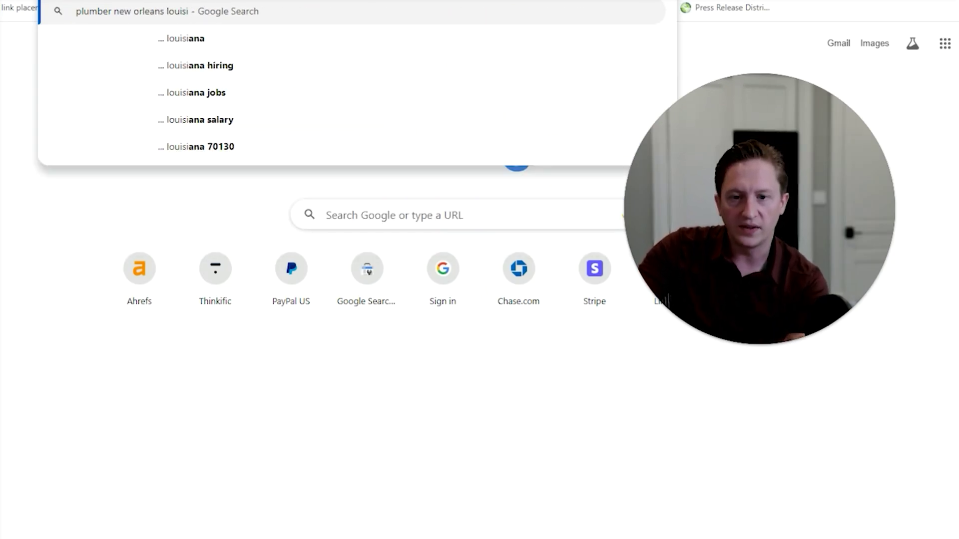
pyautogui.press('Down')
pyautogui.press('Return')
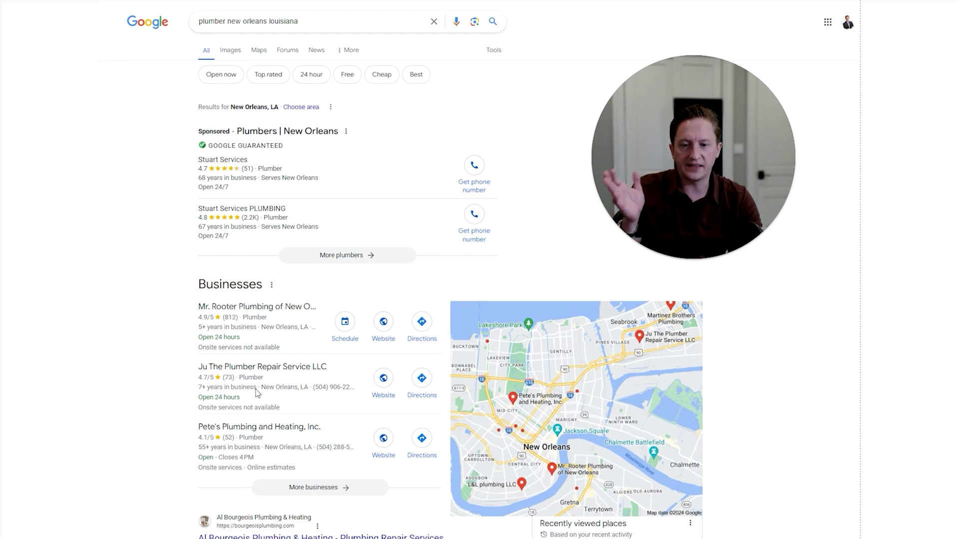
pyautogui.scroll(-2, 256, 393)
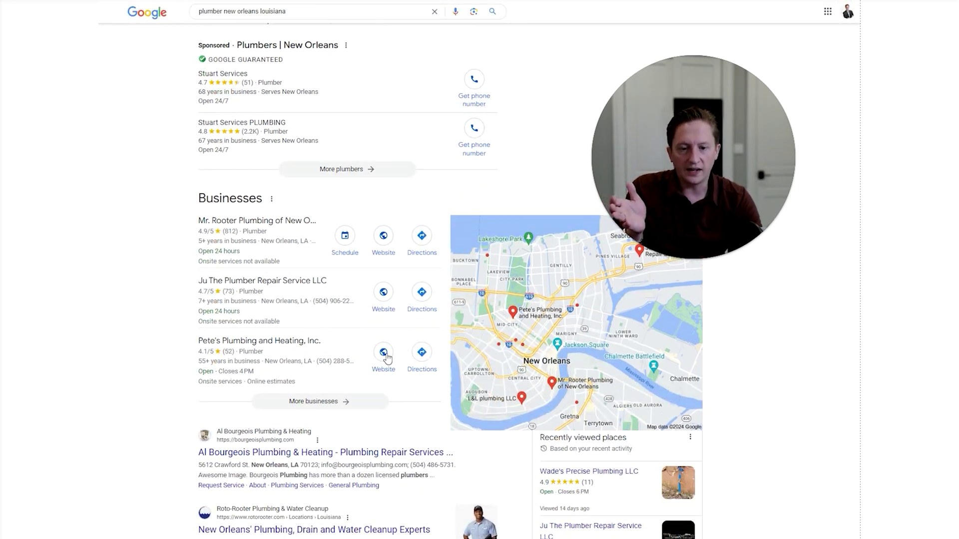
pyautogui.scroll(-1, 351, 368)
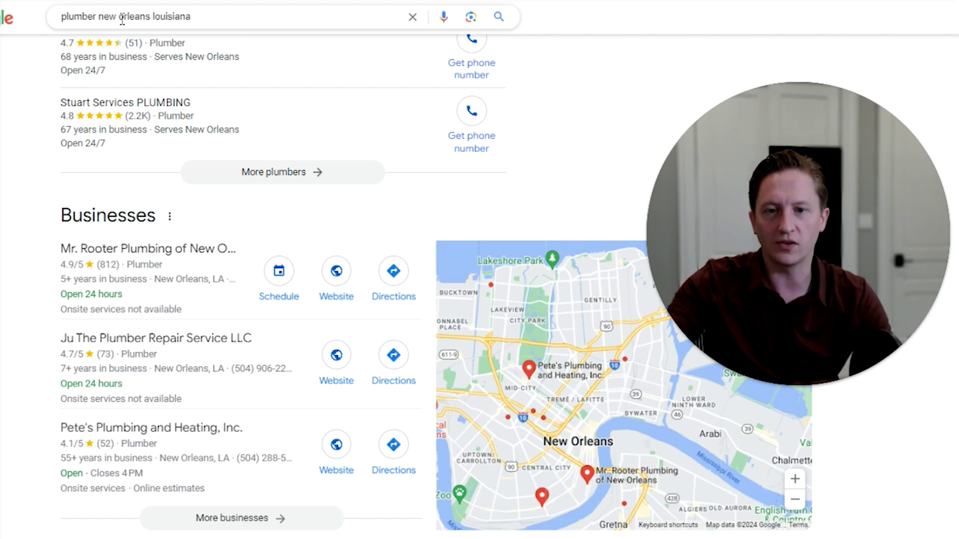
# Search for plumbers in 'houston tx' and show the full list of local businesses.
pyautogui.write('houston tx')
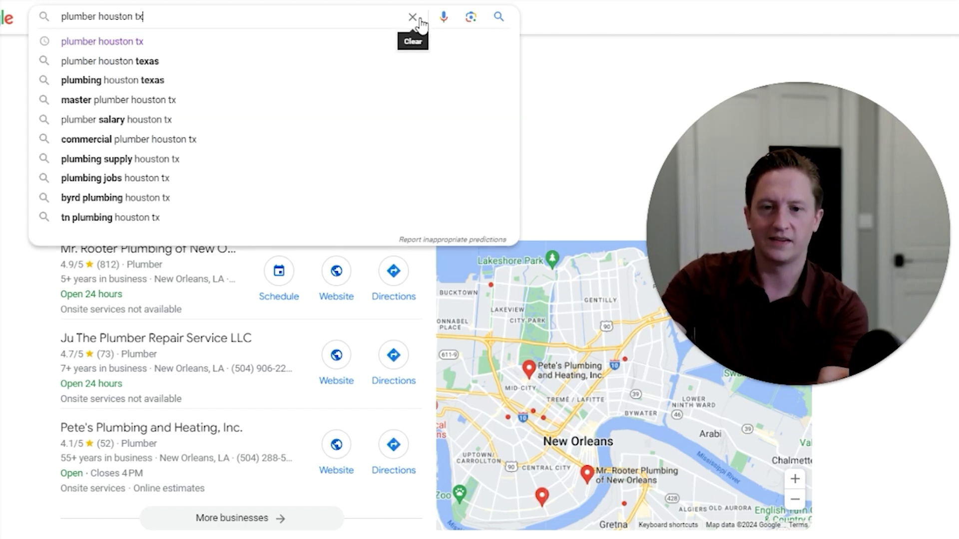
pyautogui.press('Return')
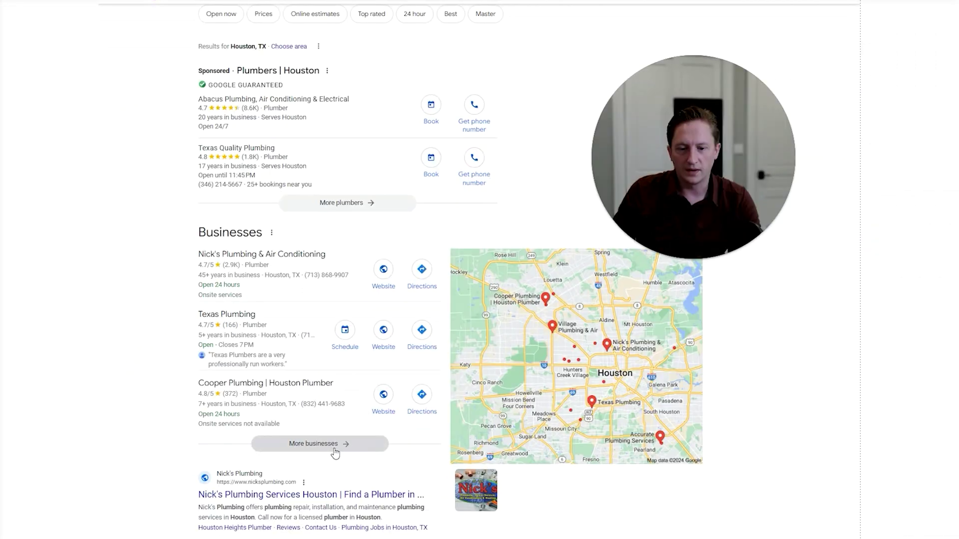
pyautogui.click(335, 454)
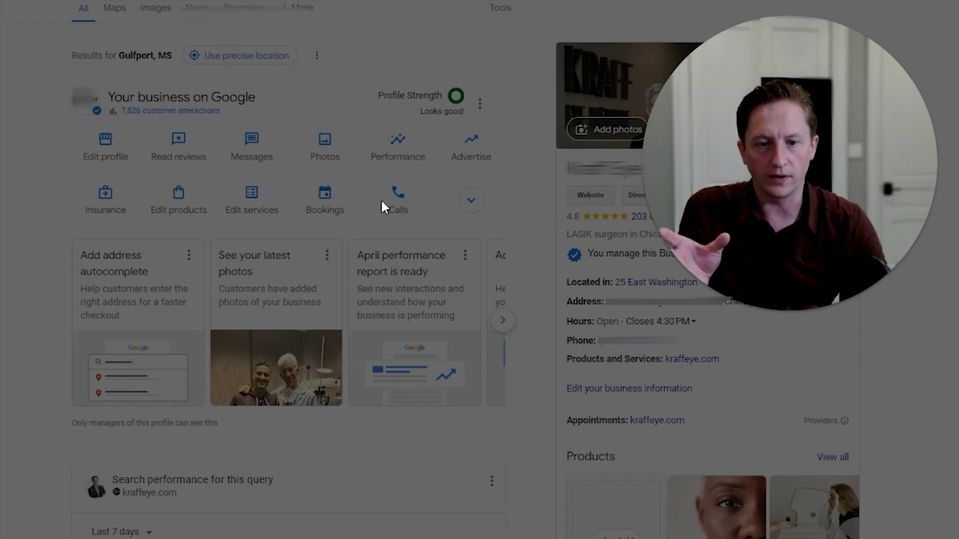
pyautogui.click(383, 204)
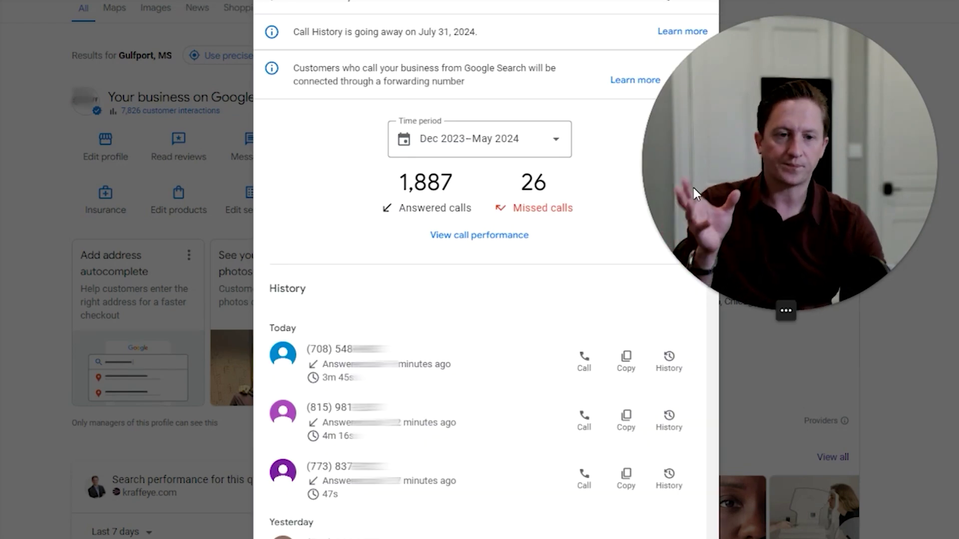
pyautogui.click(510, 242)
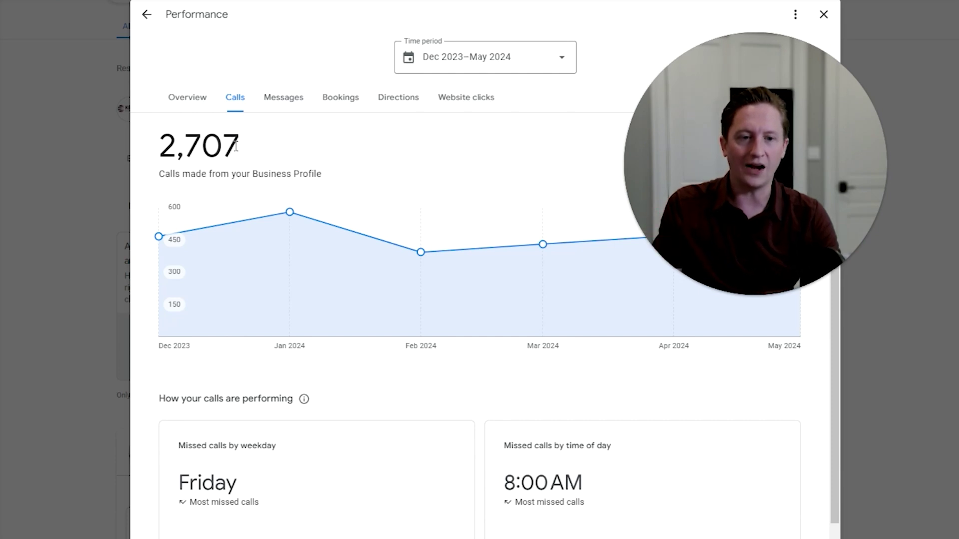
pyautogui.click(823, 14)
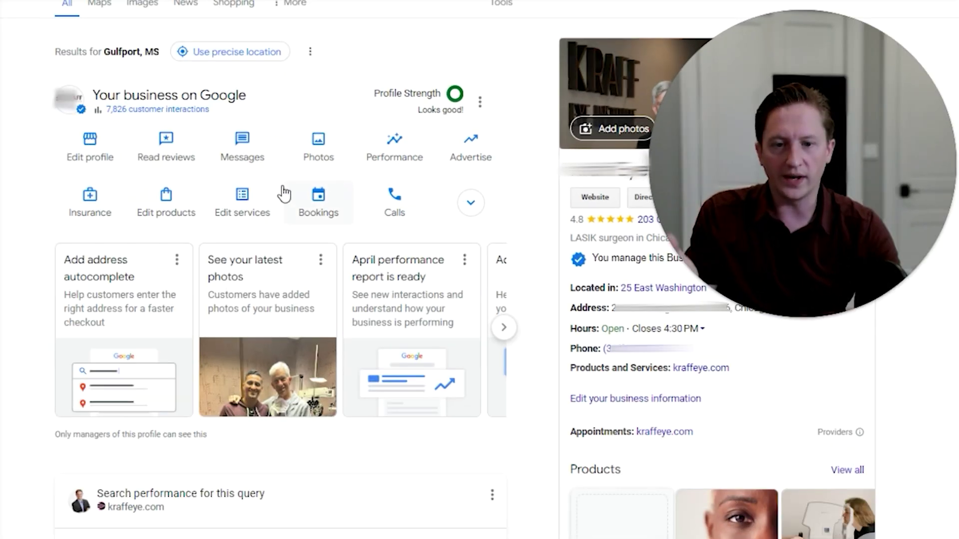
pyautogui.click(246, 150)
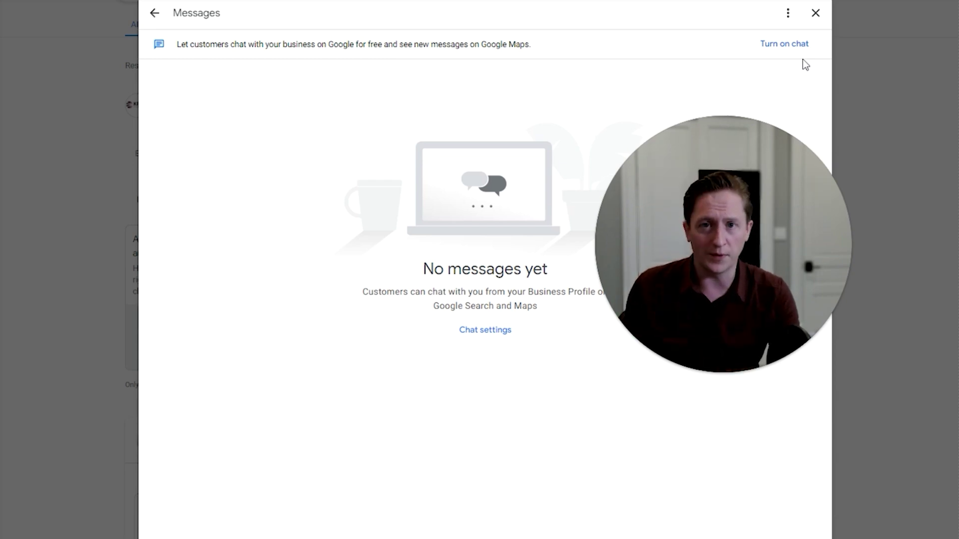
pyautogui.click(815, 13)
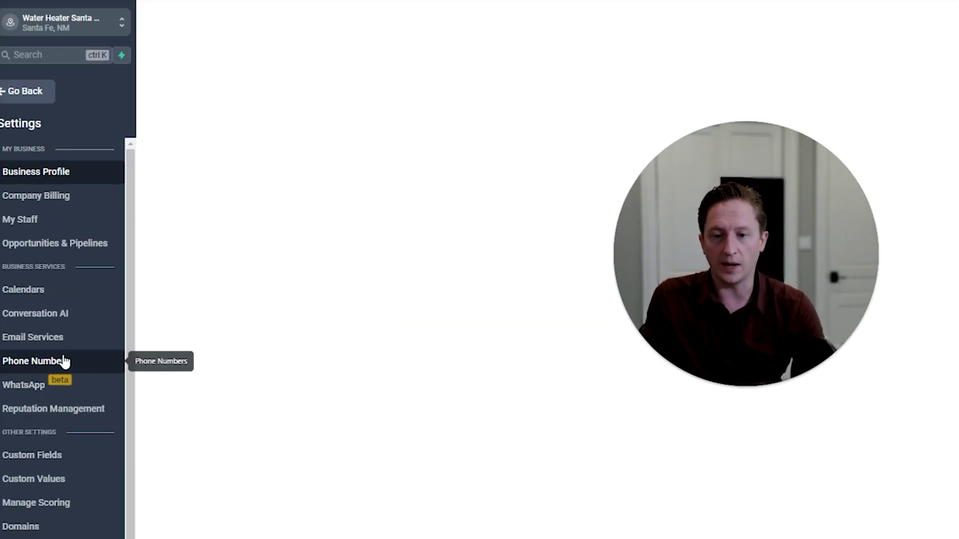
# Open the Phone Numbers settings, check the sub-account list, and dismiss the Buy your Number window.
pyautogui.click(65, 361)
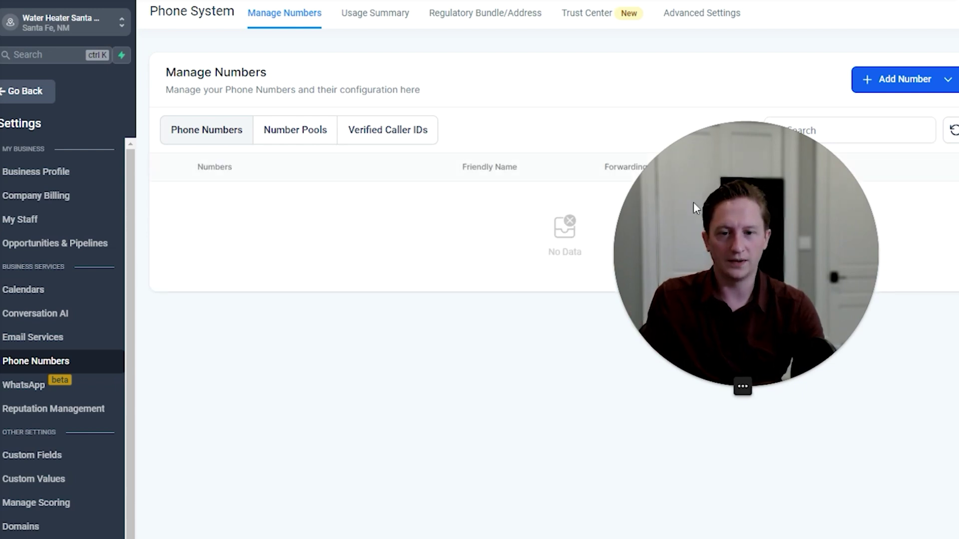
pyautogui.click(59, 23)
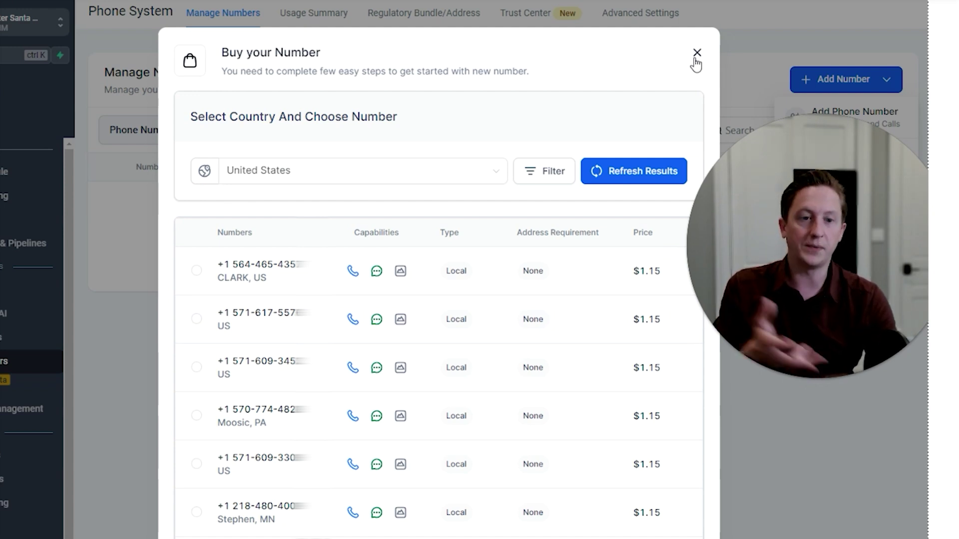
pyautogui.click(696, 59)
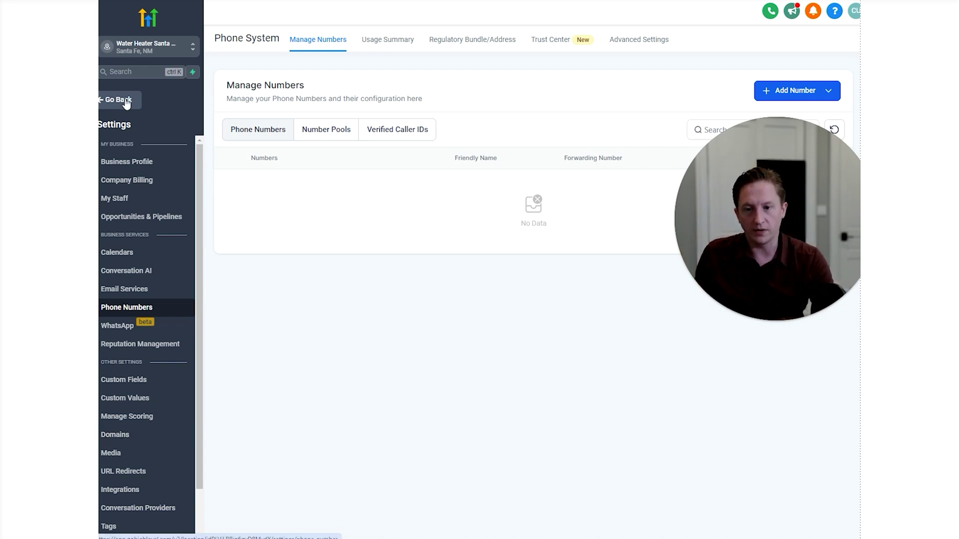
# Go to Call Reporting and set the range to This Year (2024-01-01 to 2024-05-30).
pyautogui.click(124, 101)
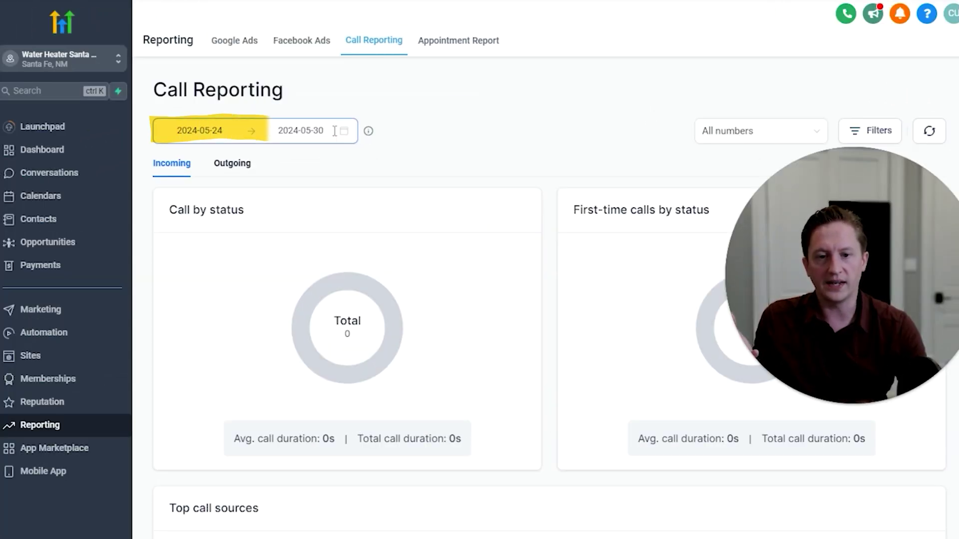
pyautogui.click(335, 131)
pyautogui.click(448, 332)
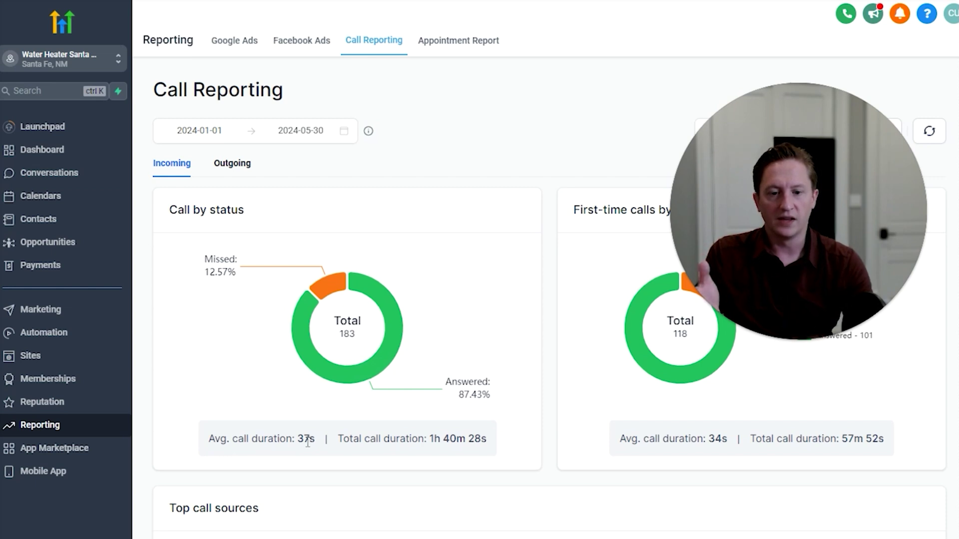
pyautogui.scroll(-4, 498, 417)
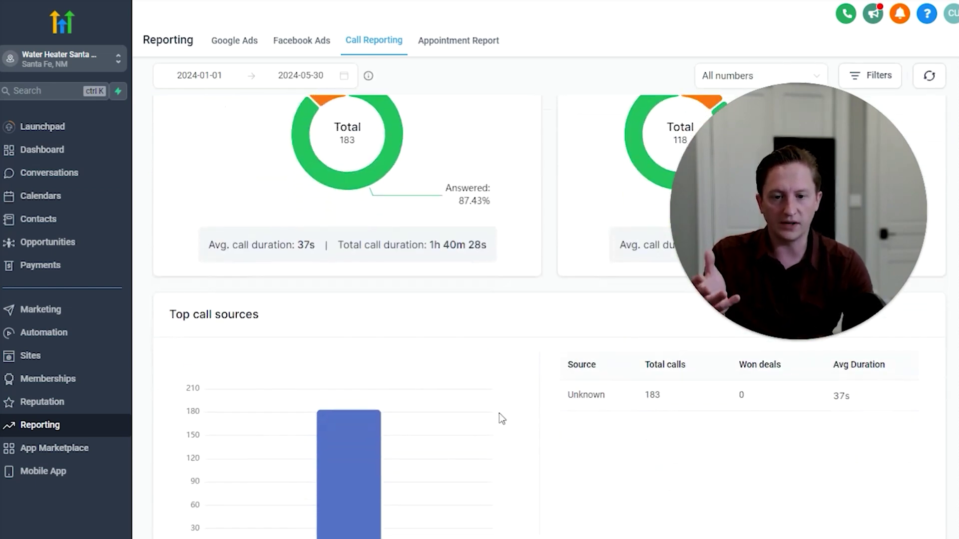
# Scroll down to the All calls table listing durations and recordings, newest a 41s call on May 16.
pyautogui.scroll(-10, 549, 429)
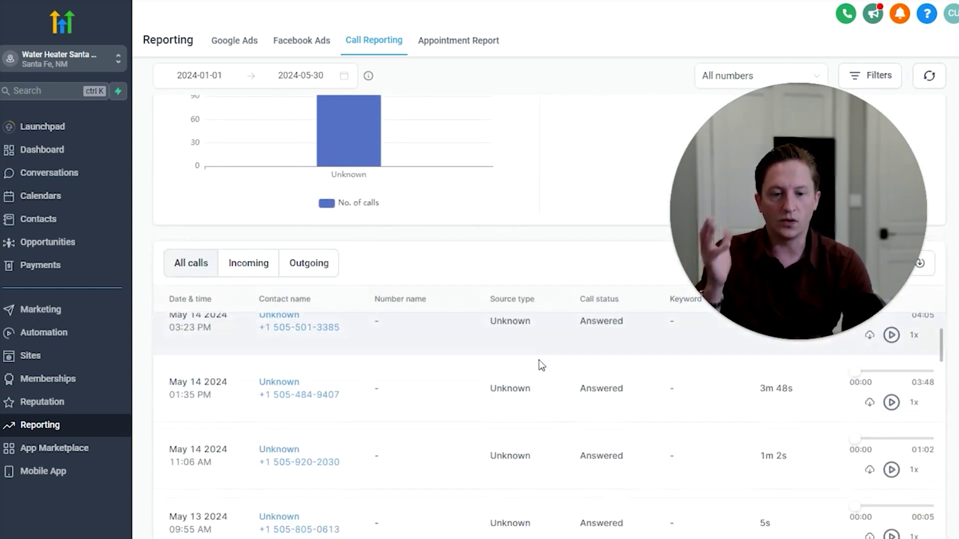
pyautogui.scroll(-2, 539, 397)
pyautogui.scroll(5, 600, 519)
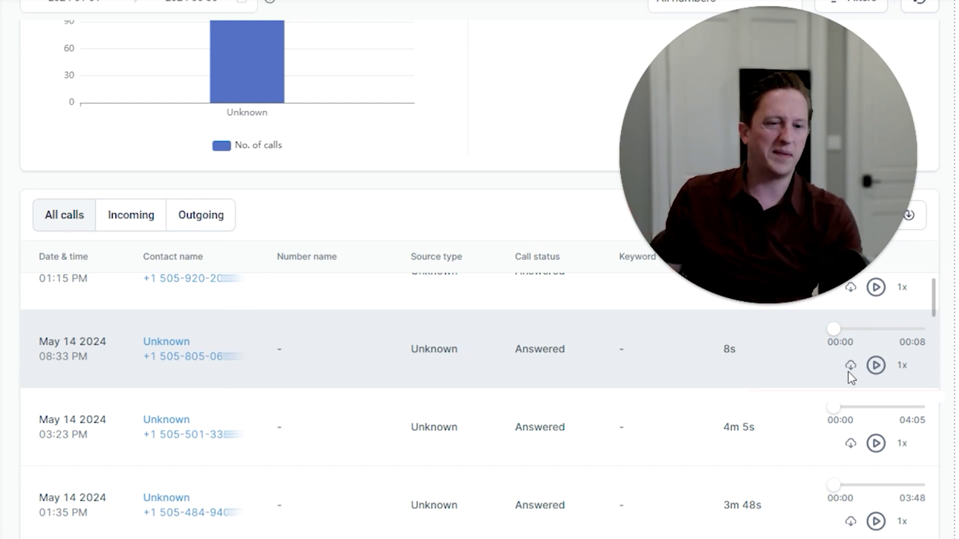
pyautogui.scroll(3, 632, 387)
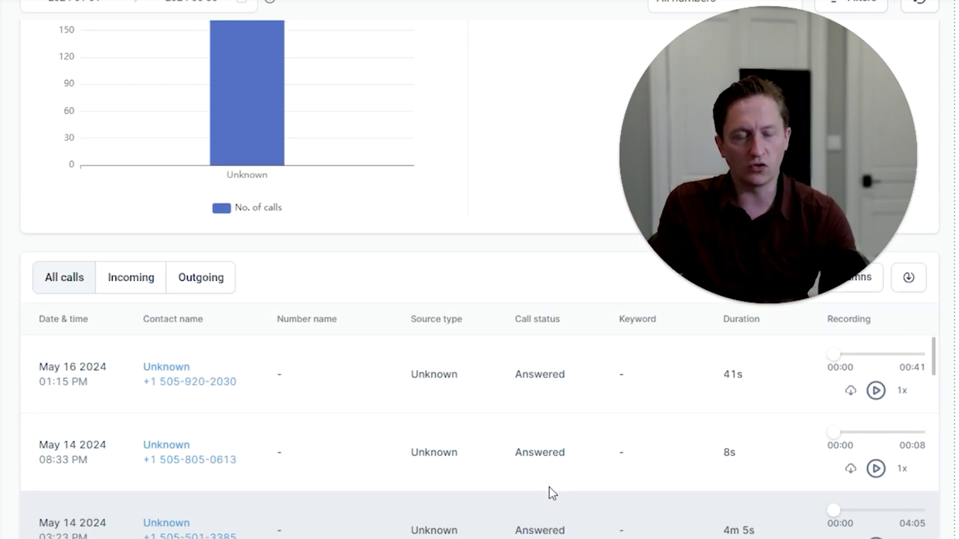